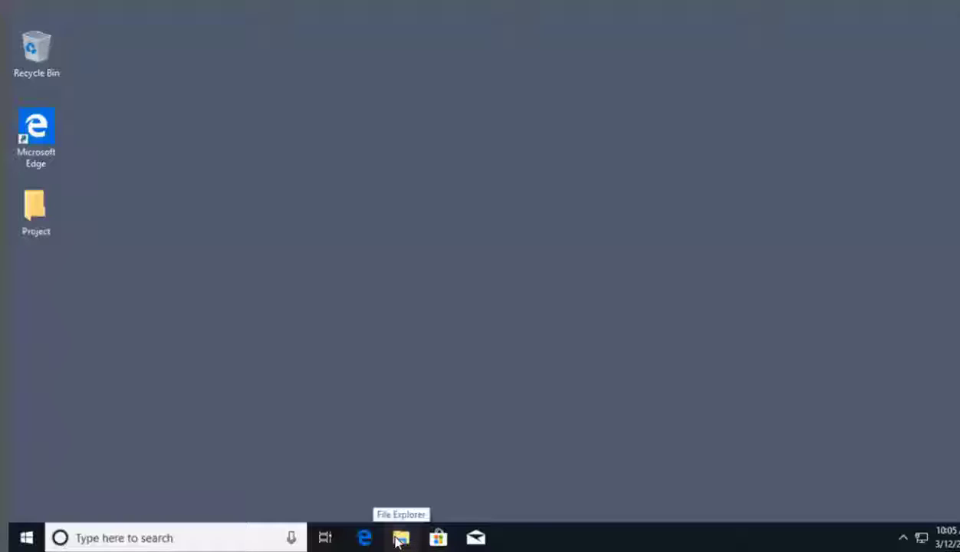
Open File Explorer from the taskbar at Quick access
left_click(400, 538)
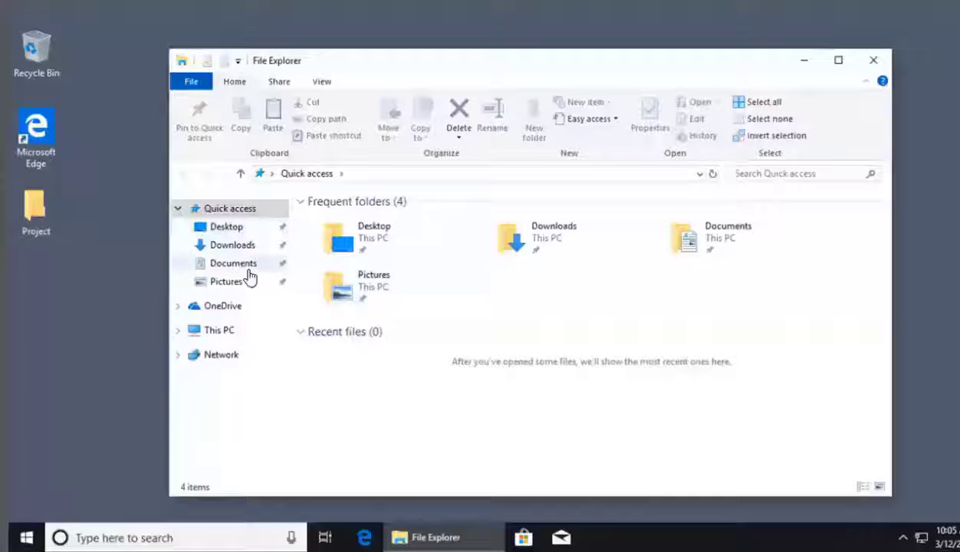
Open the Pictures folder and select the Camera Roll folder
double_click(327, 280)
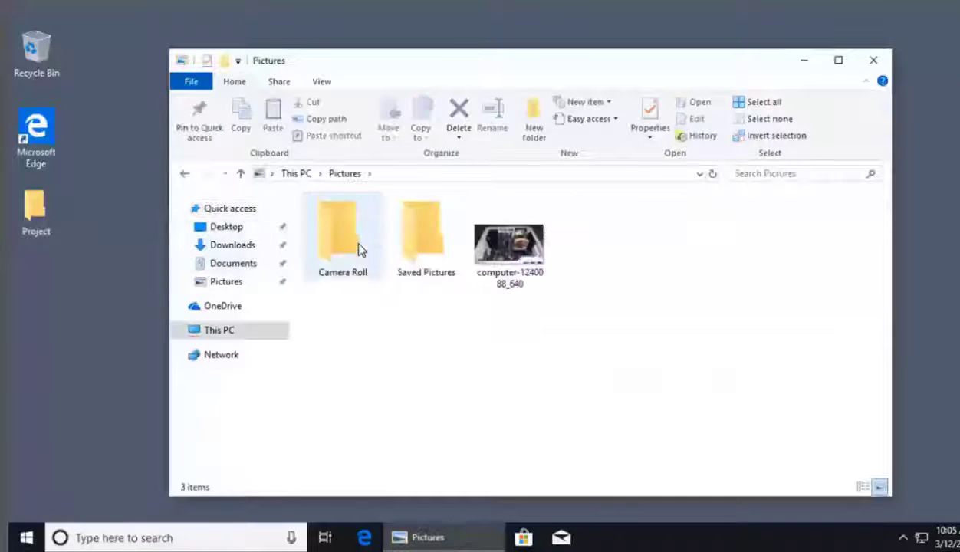
left_click(359, 250)
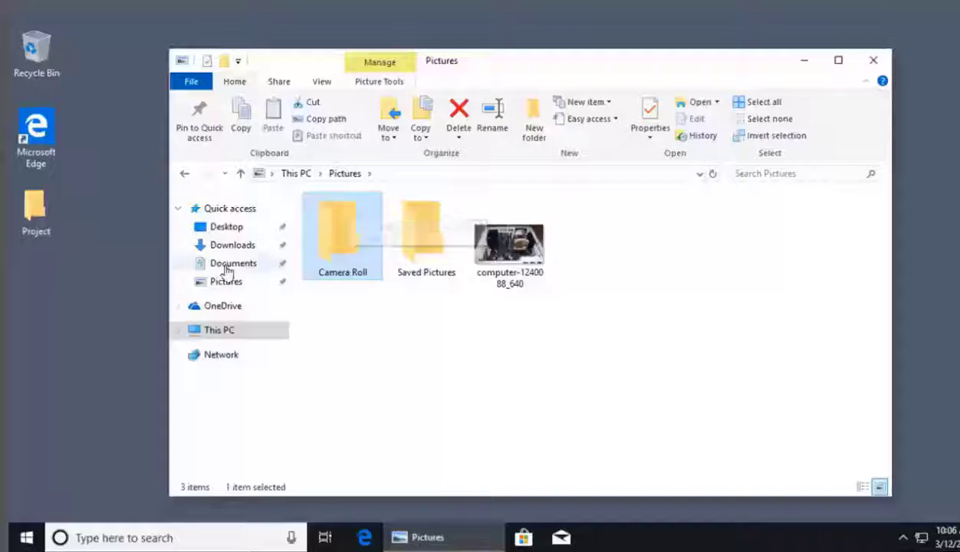
right_click(351, 249)
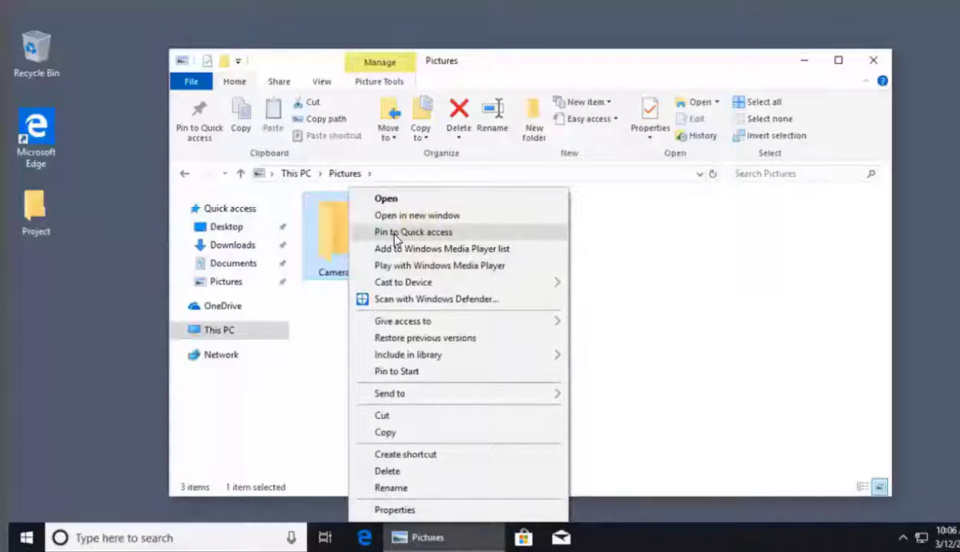
left_click(341, 252)
Pin Camera Roll to Quick access, then unpin it again
left_click_drag(354, 229, 235, 290)
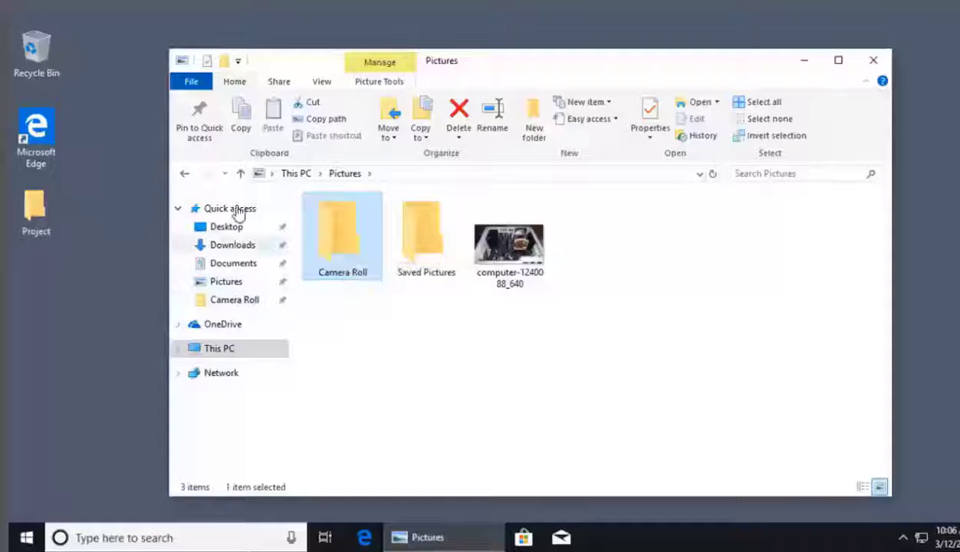
right_click(234, 301)
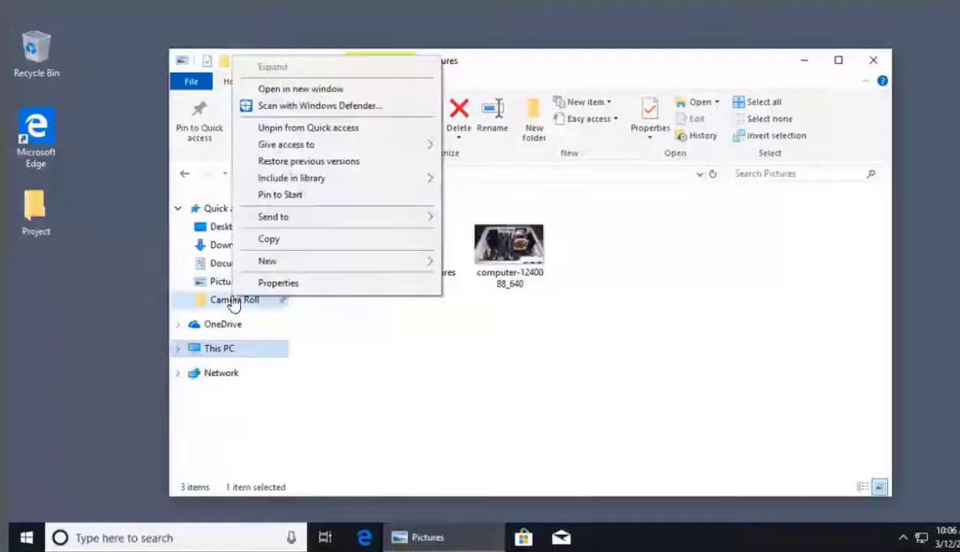
left_click(338, 129)
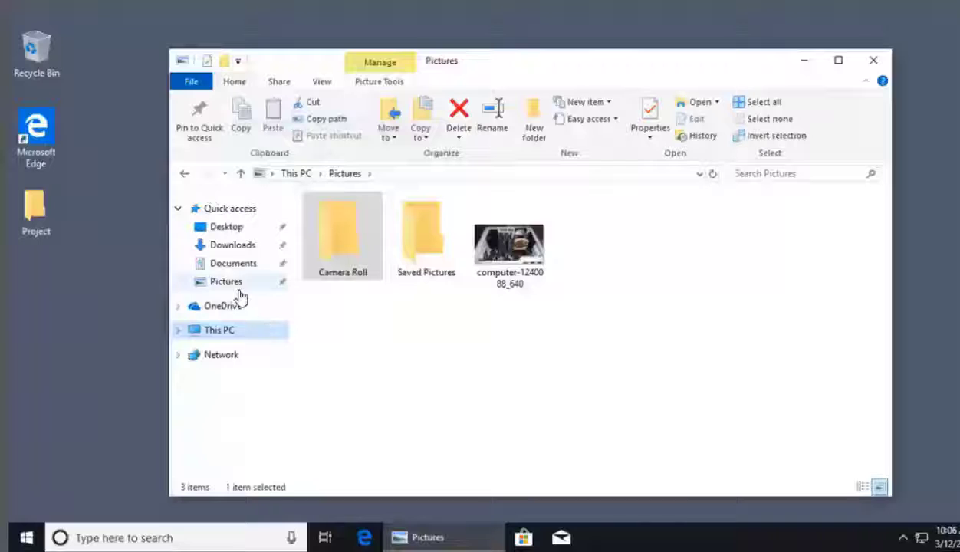
Turn on Show libraries in the navigation pane and open the empty Documents library
left_click(178, 332)
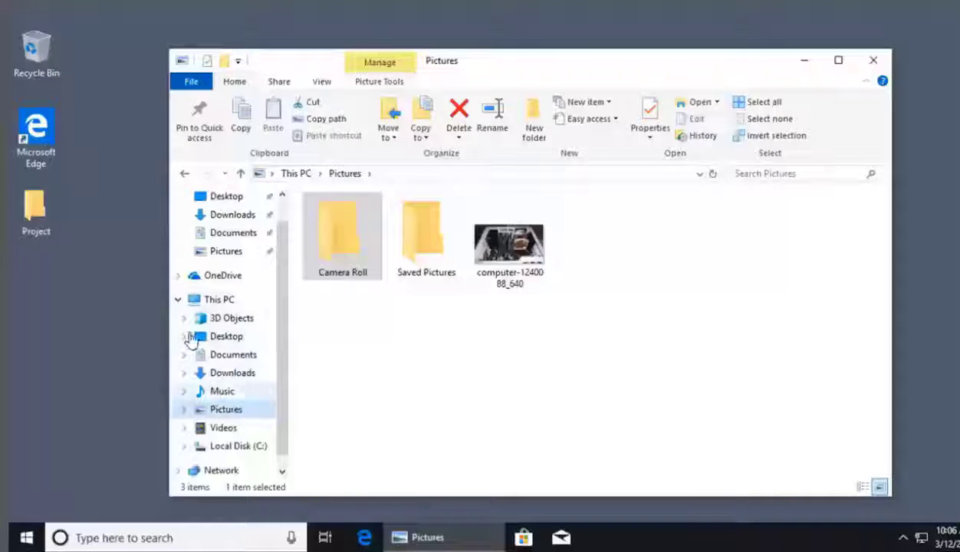
left_click(179, 300)
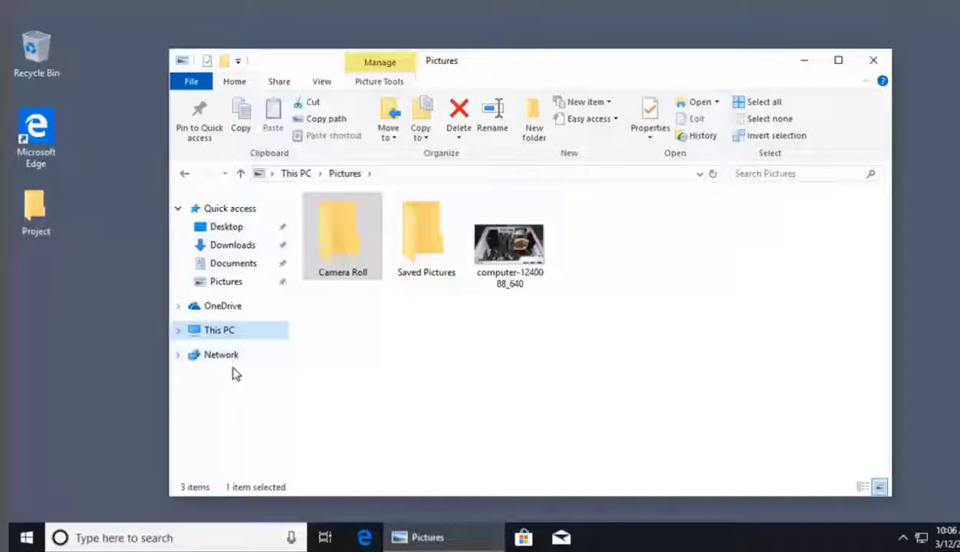
right_click(219, 388)
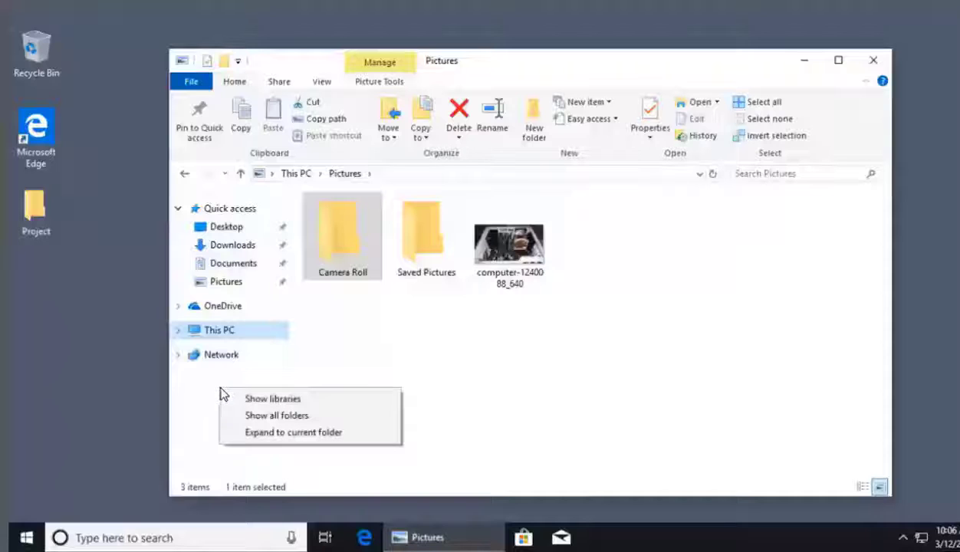
left_click(281, 398)
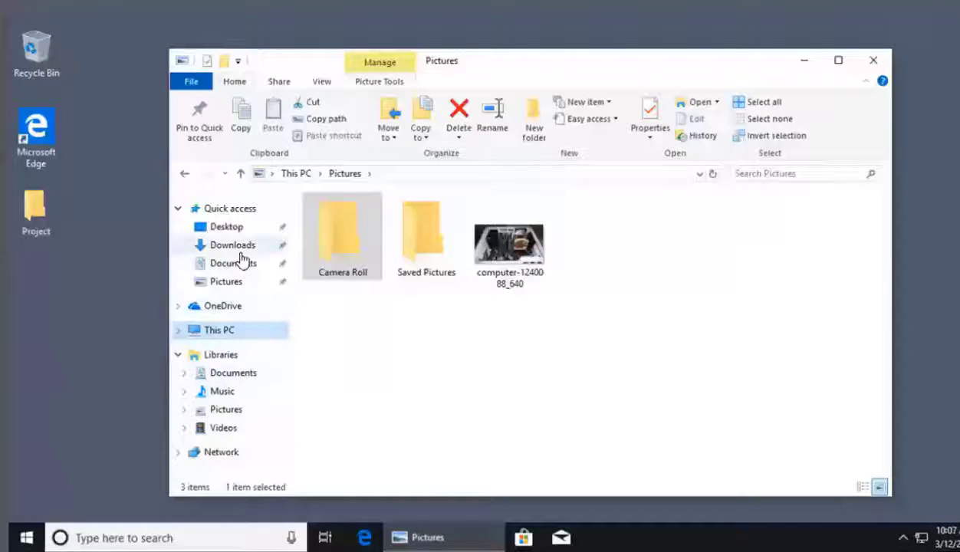
left_click(199, 378)
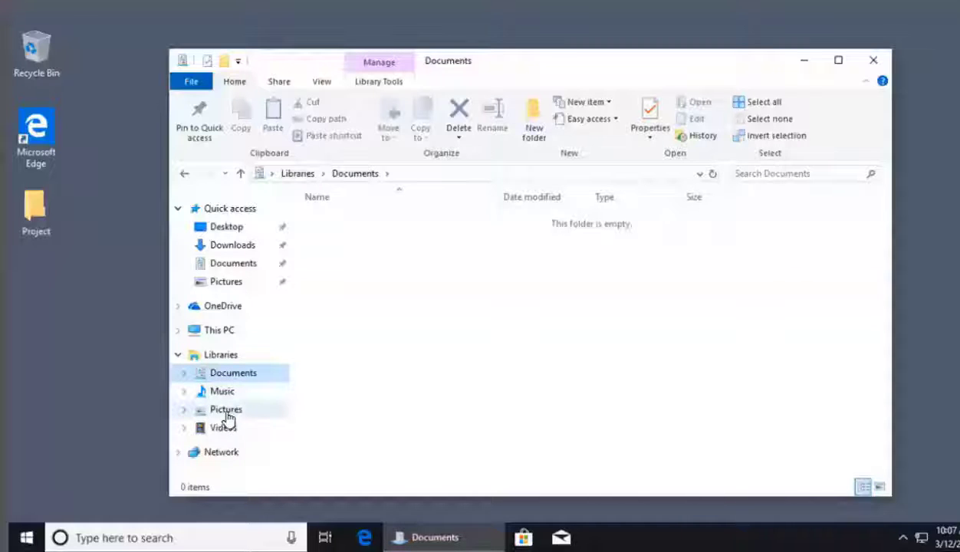
left_click(48, 216)
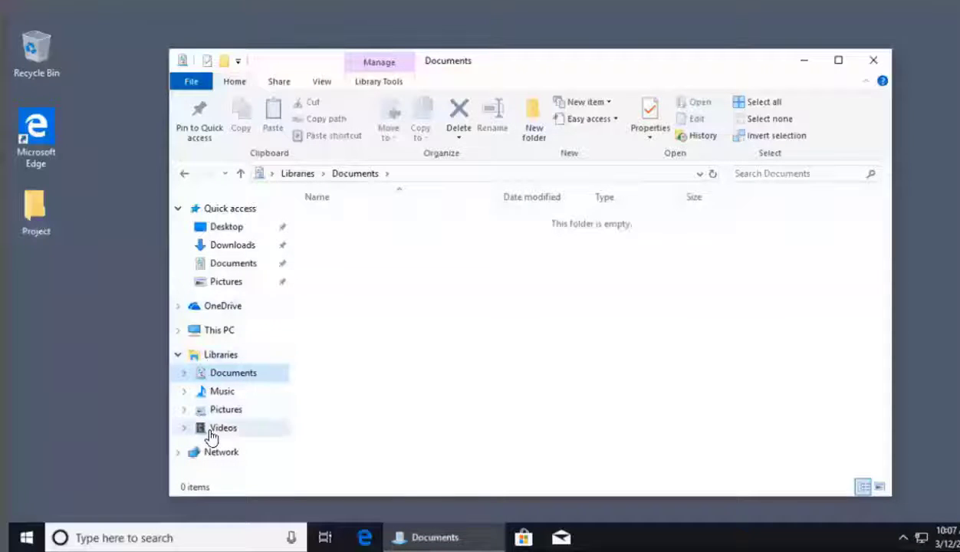
Create a new Project library from the desktop Project folder and move its window aside
right_click(38, 205)
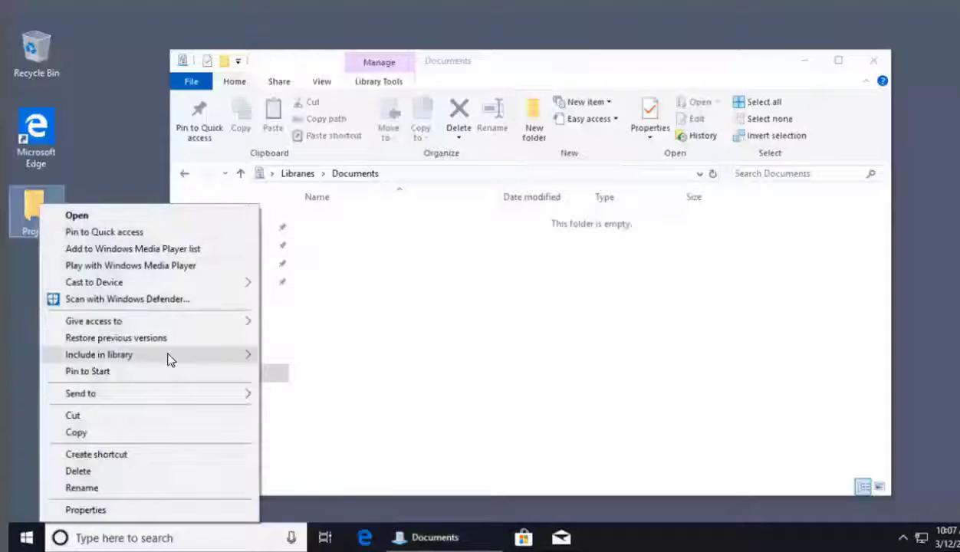
mouse_move(170, 360)
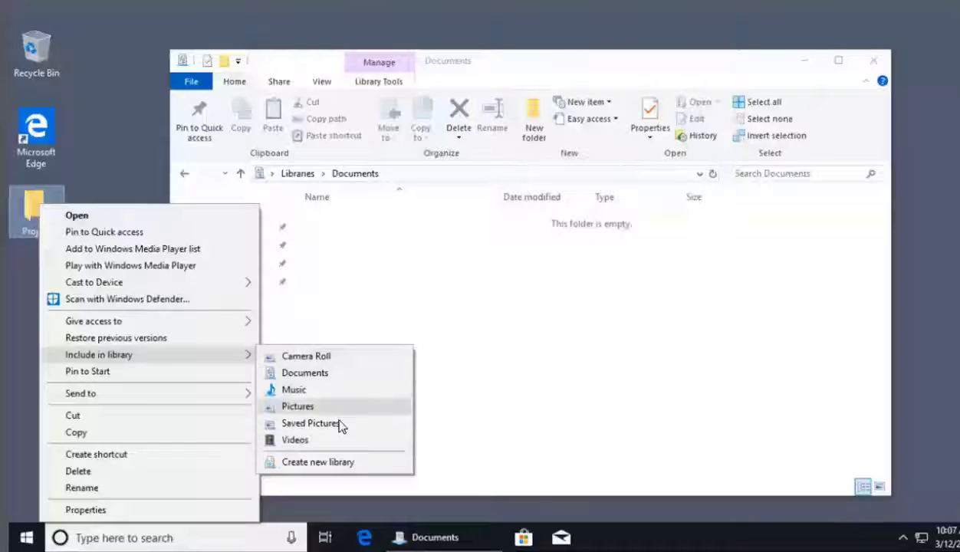
left_click(331, 464)
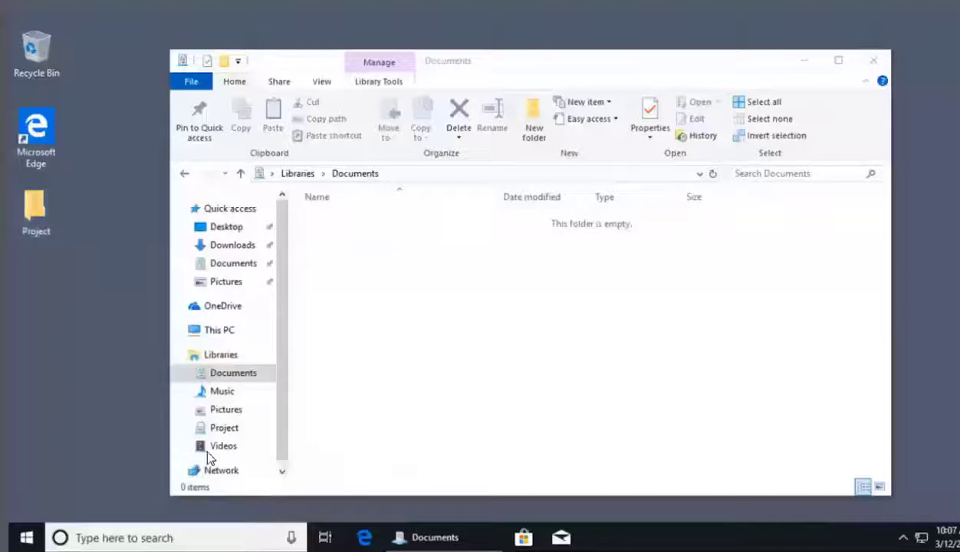
left_click_drag(658, 86, 704, 2)
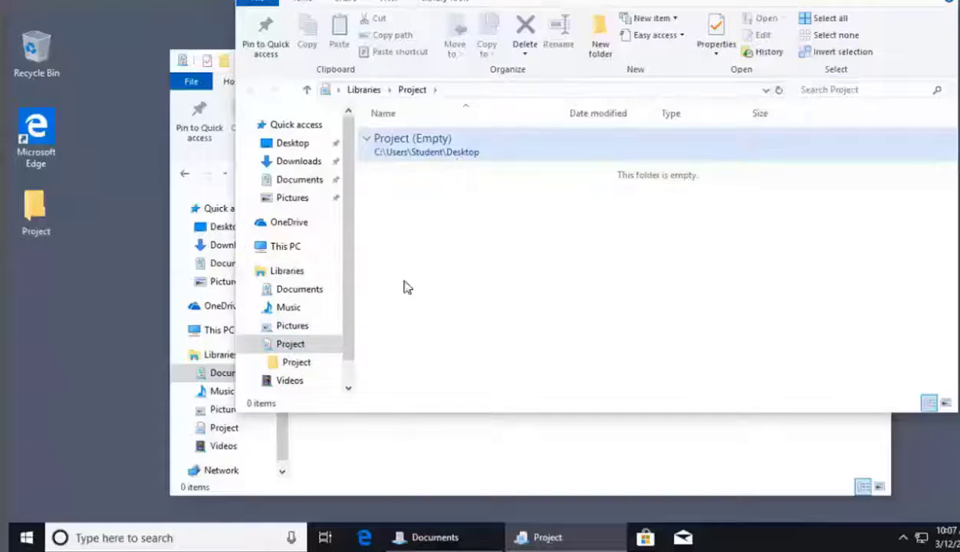
Move the computer-1240088_640 image from Pictures into the Saved Pictures folder
left_click(287, 348)
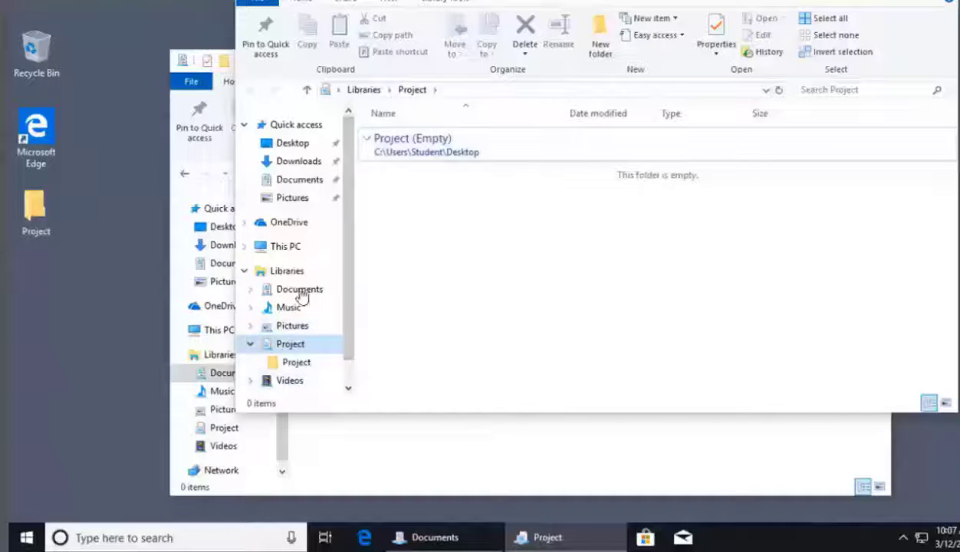
left_click(299, 198)
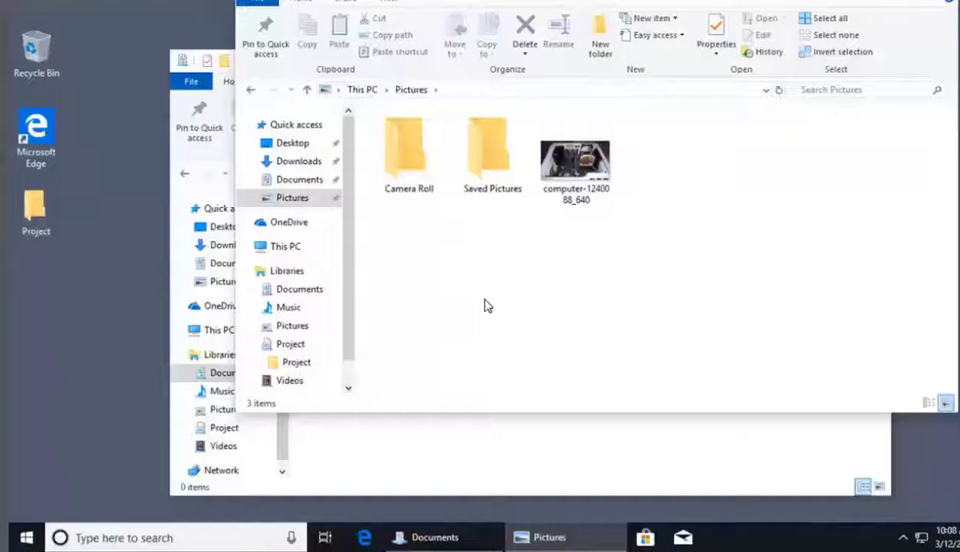
left_click(573, 175)
left_click_drag(574, 175, 506, 195)
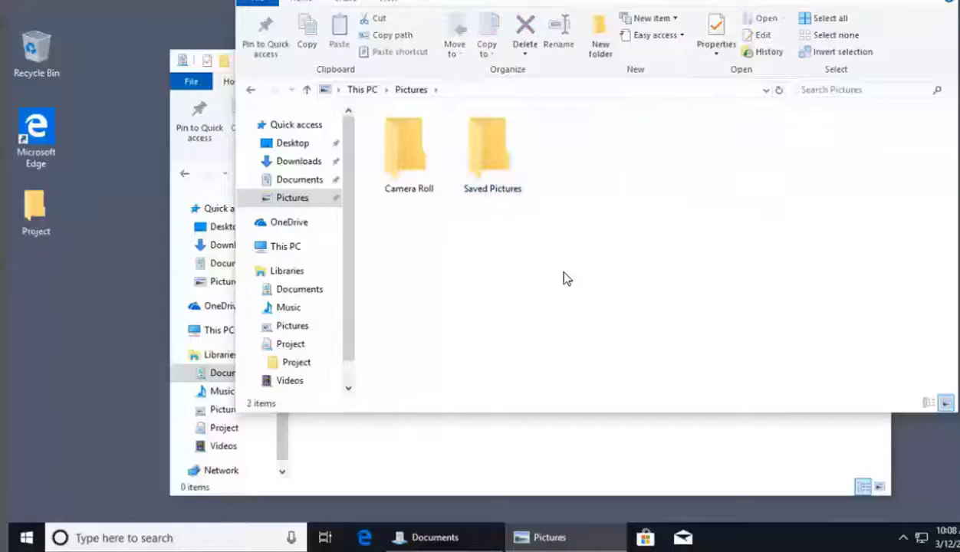
Include Saved Pictures in the Project library and view that library
right_click(513, 168)
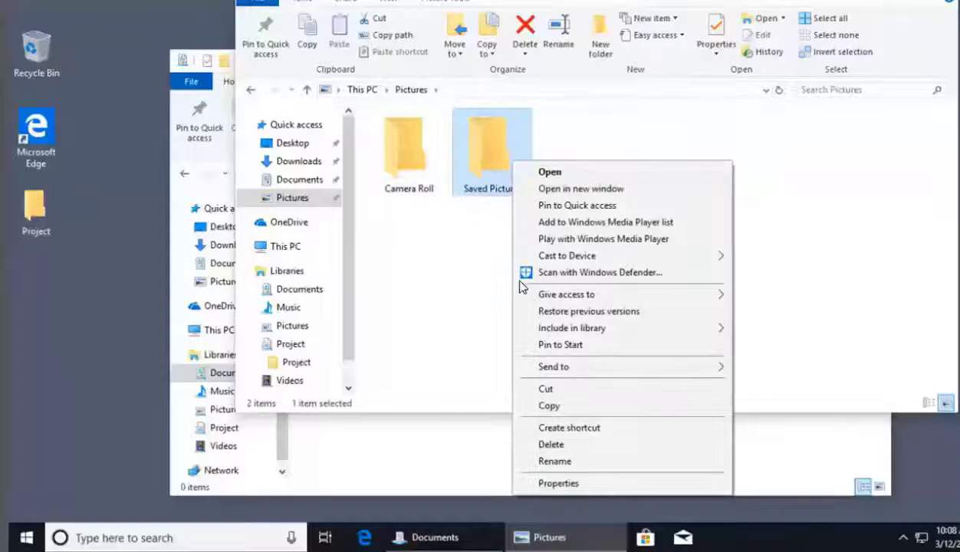
mouse_move(591, 328)
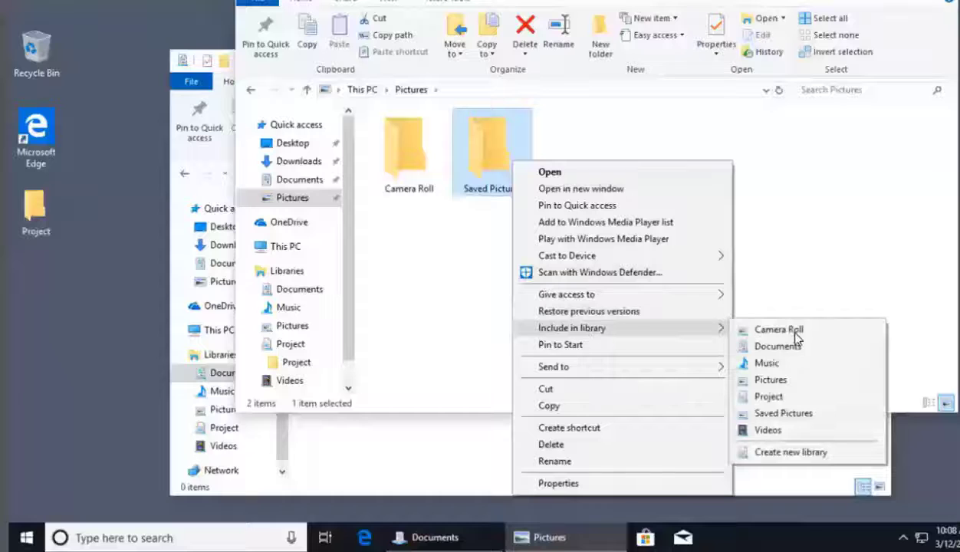
left_click(769, 398)
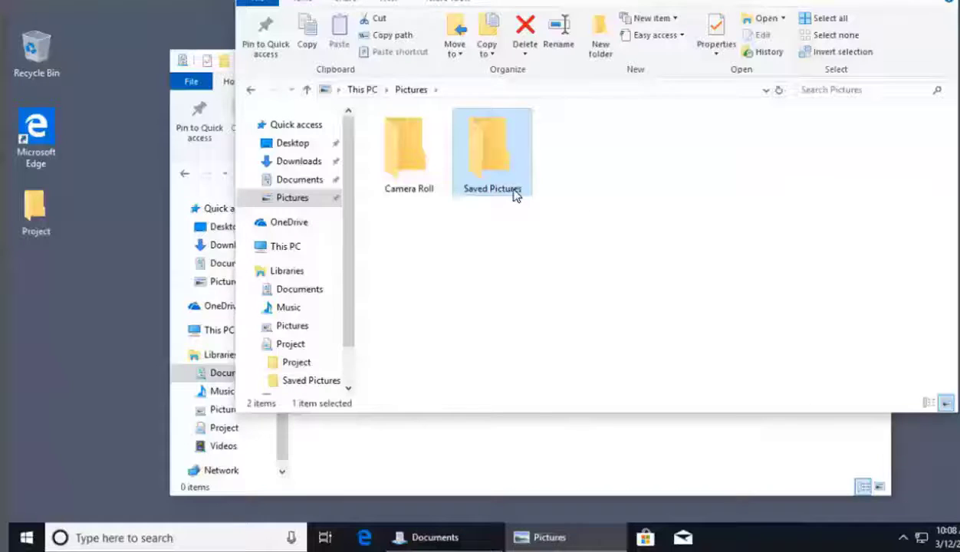
left_click(293, 345)
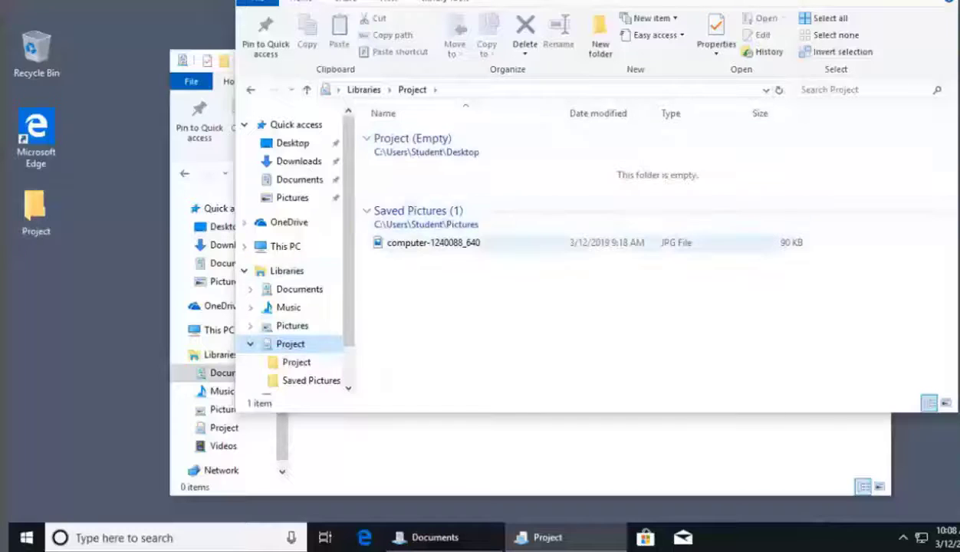
Show the Library Tools Manage options for the Project library
mouse_move(463, 251)
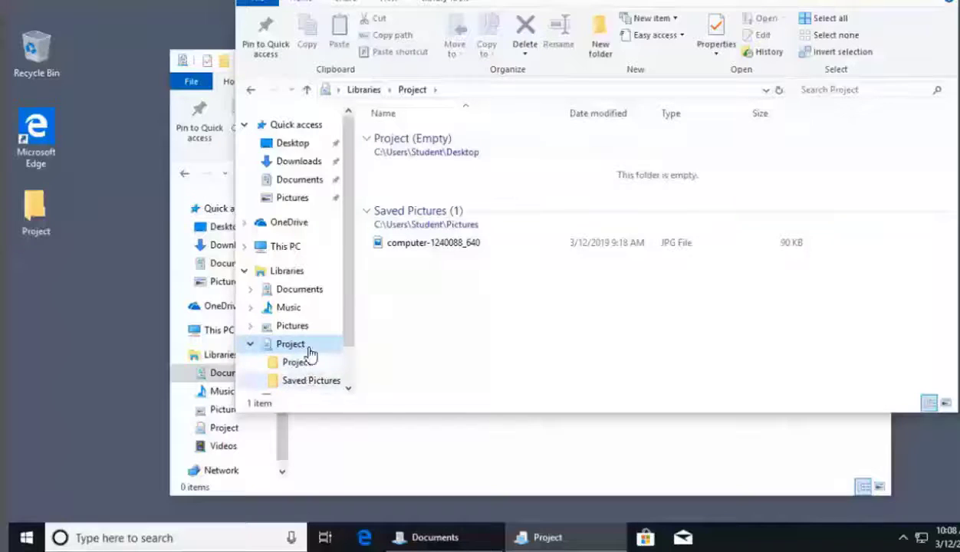
left_click(437, 3)
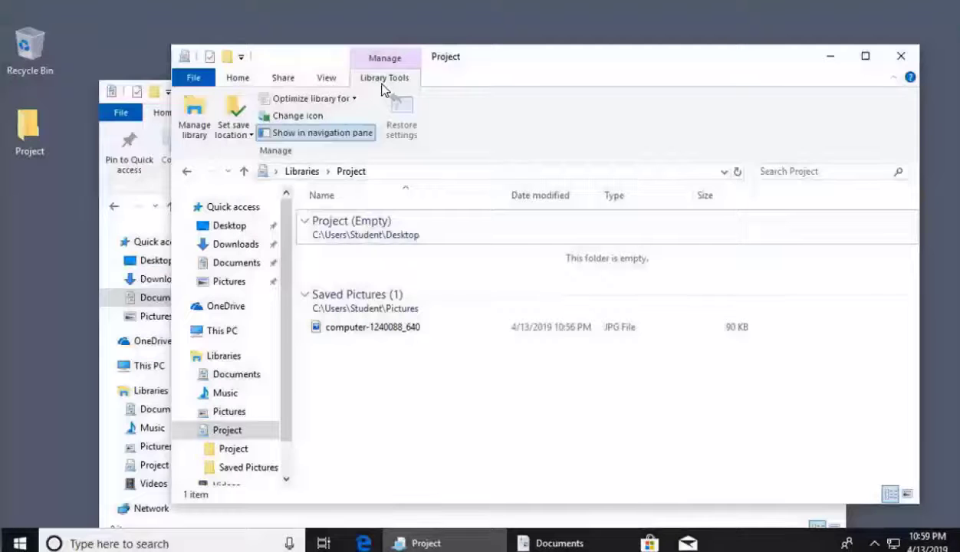
Remove Saved Pictures from the Project library's locations, leaving only the Project folder
left_click(196, 122)
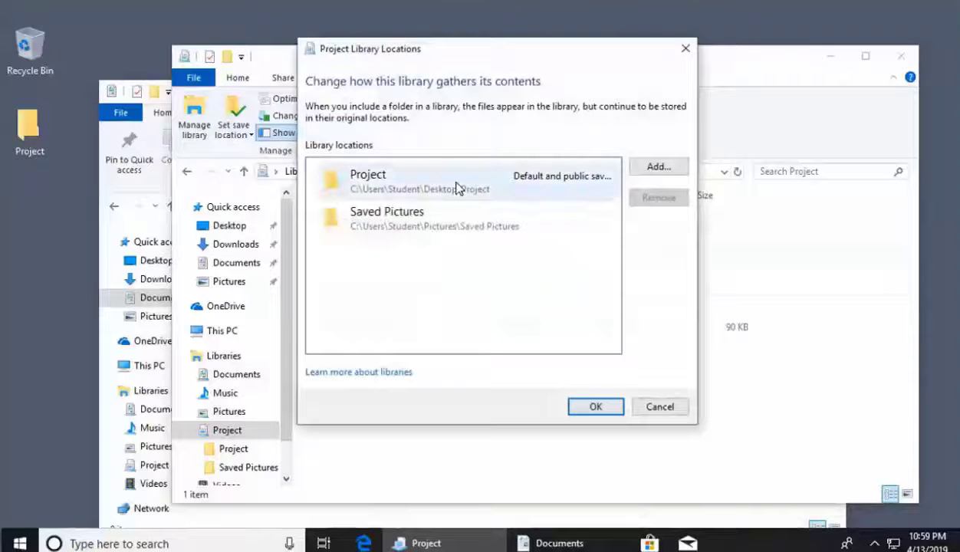
left_click(432, 227)
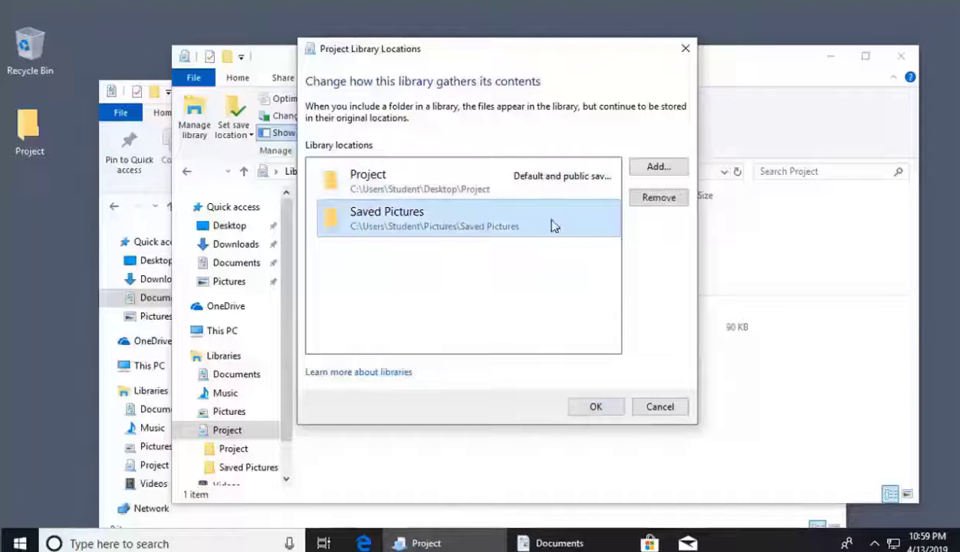
left_click(657, 199)
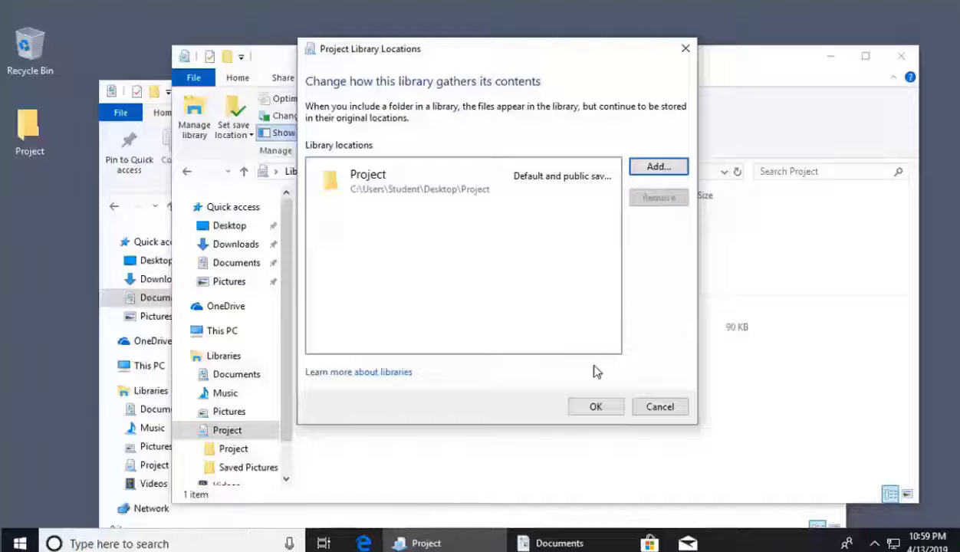
left_click(595, 407)
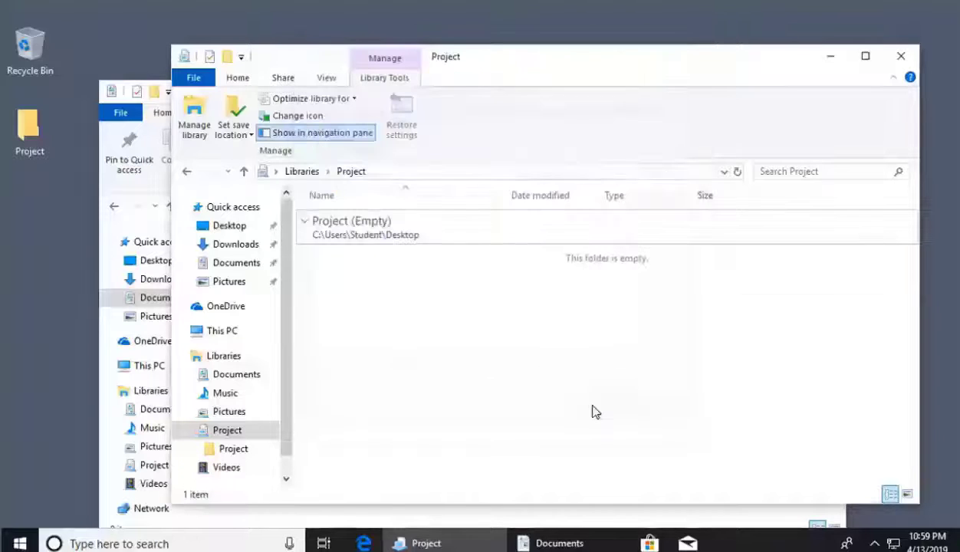
left_click(240, 434)
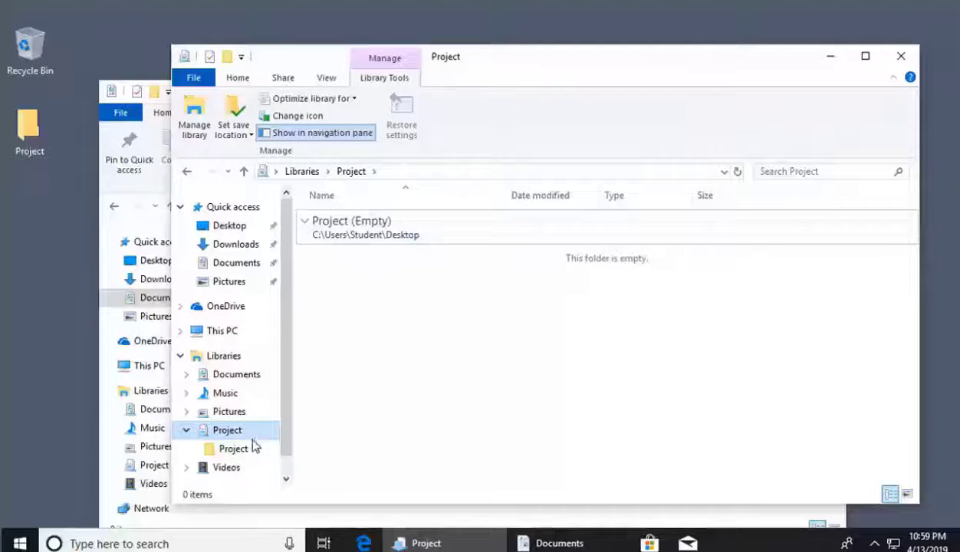
left_click(322, 399)
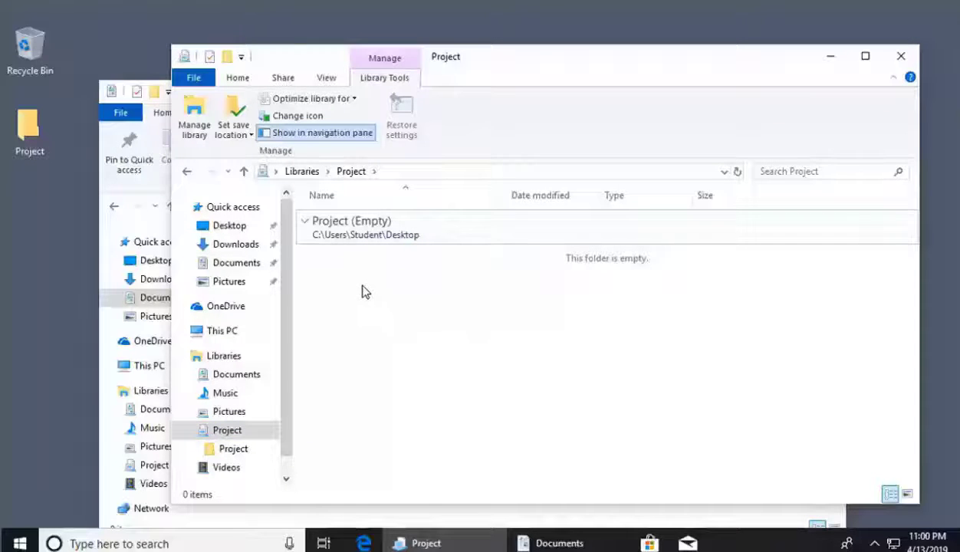
Open Saved Pictures from the Pictures library and display the View ribbon
left_click(245, 415)
left_click(414, 247)
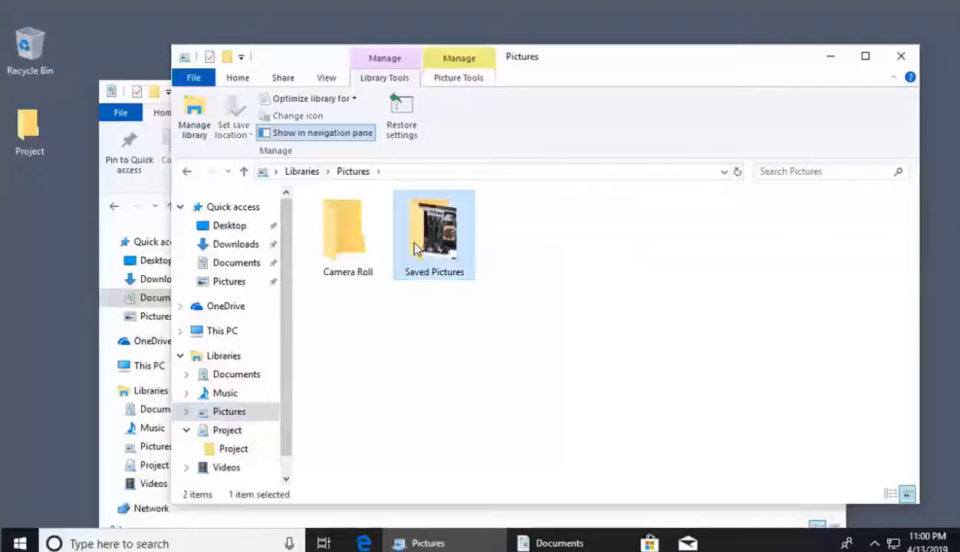
double_click(414, 247)
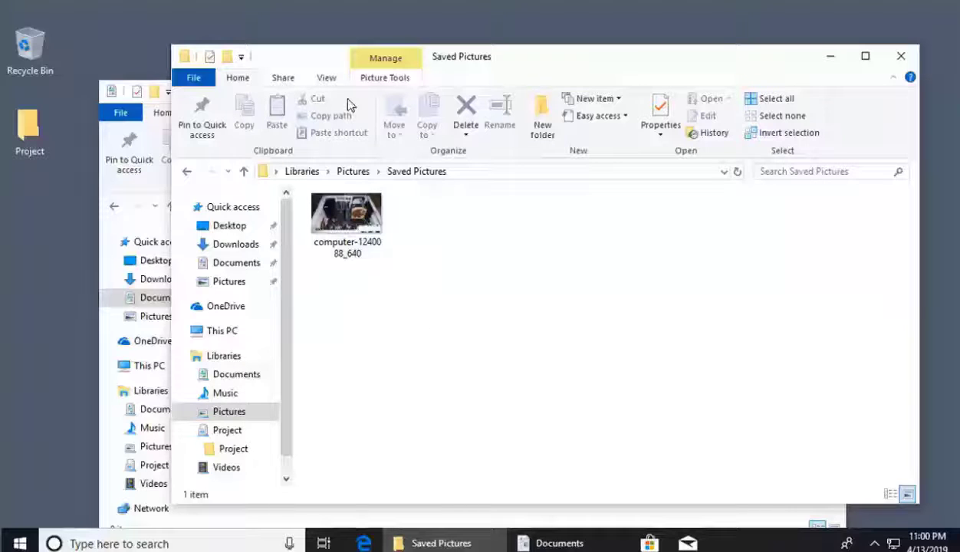
left_click(326, 78)
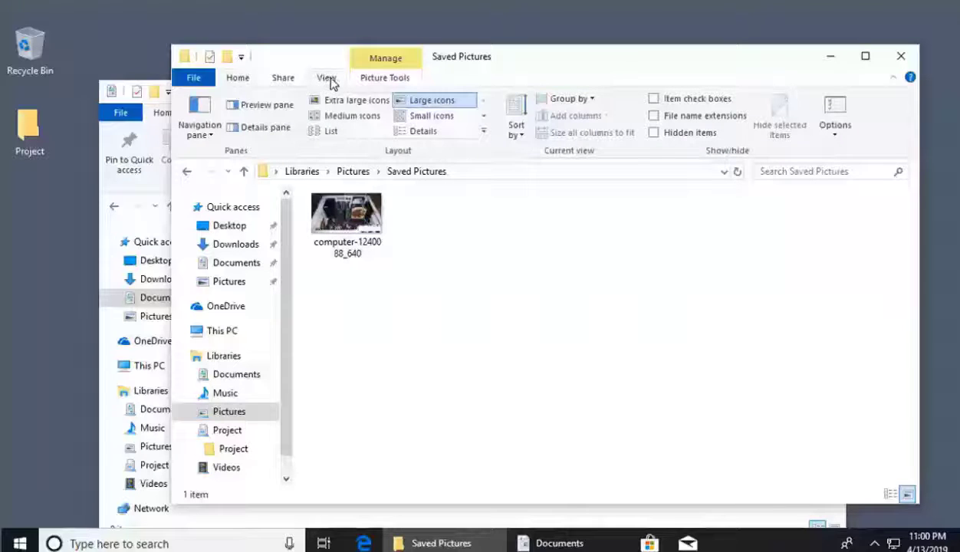
Uncheck 'Hide extensions for known file types' in Folder Options and apply it
left_click(840, 132)
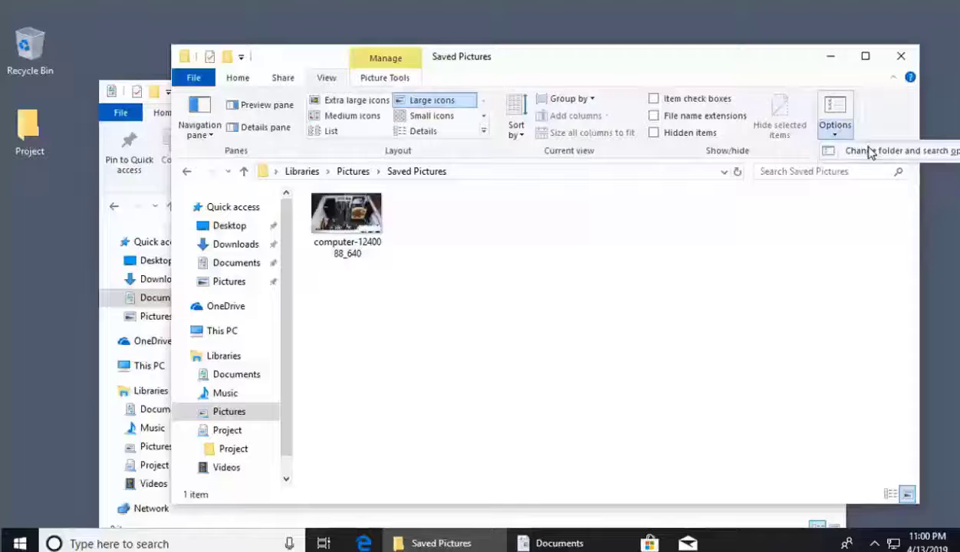
left_click(871, 153)
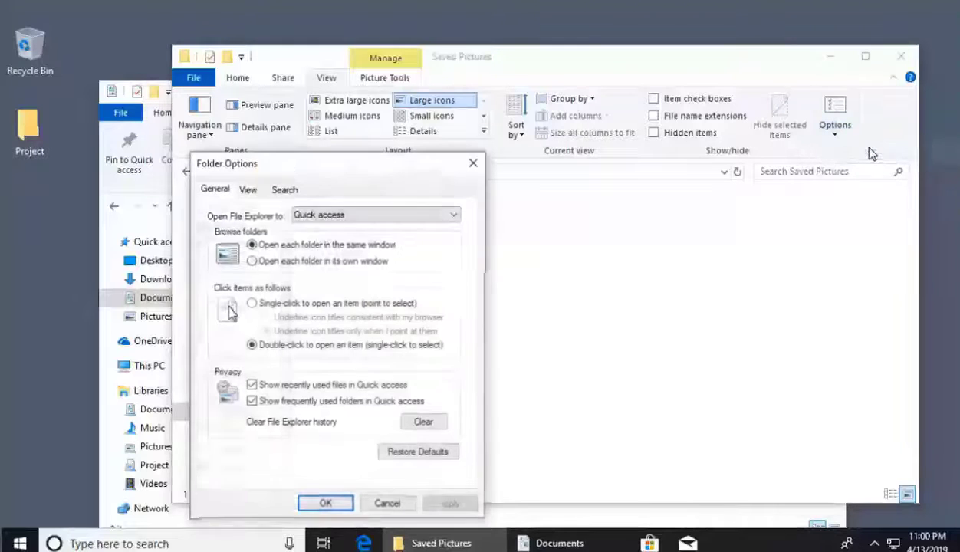
left_click_drag(365, 162, 557, 135)
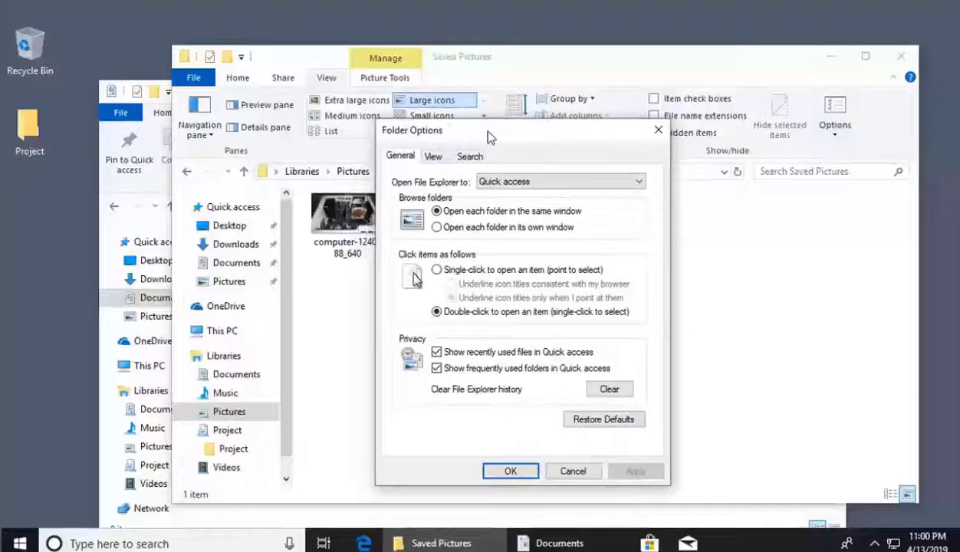
left_click_drag(477, 128, 523, 125)
left_click(480, 153)
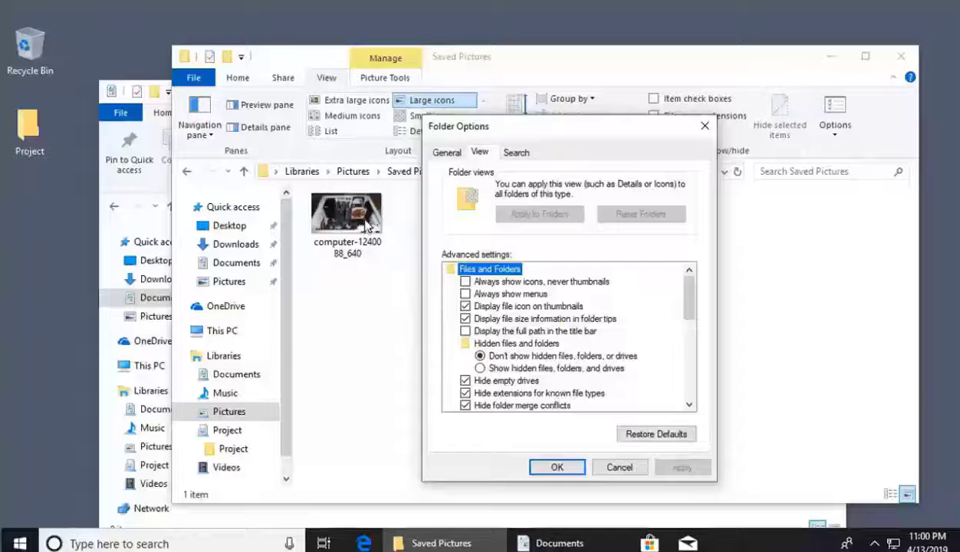
left_click(466, 393)
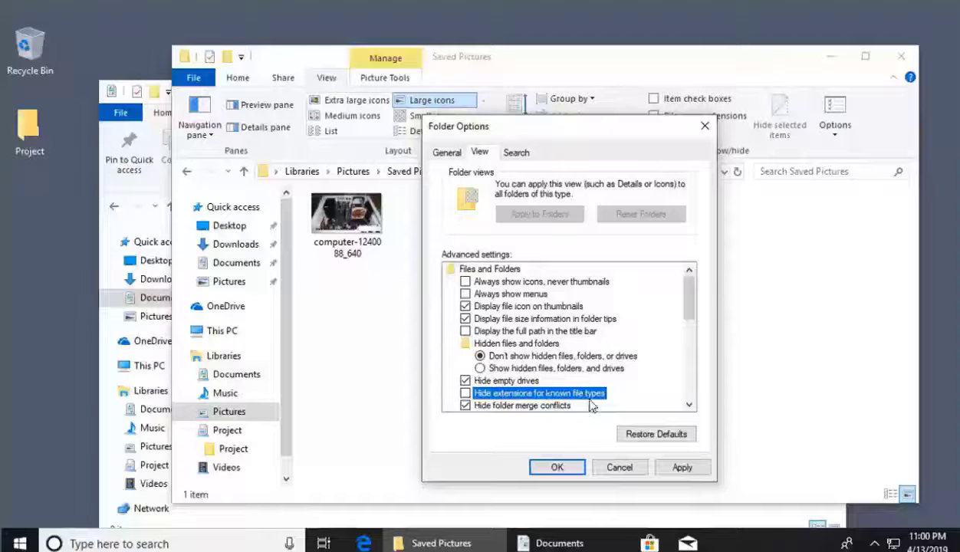
left_click(680, 469)
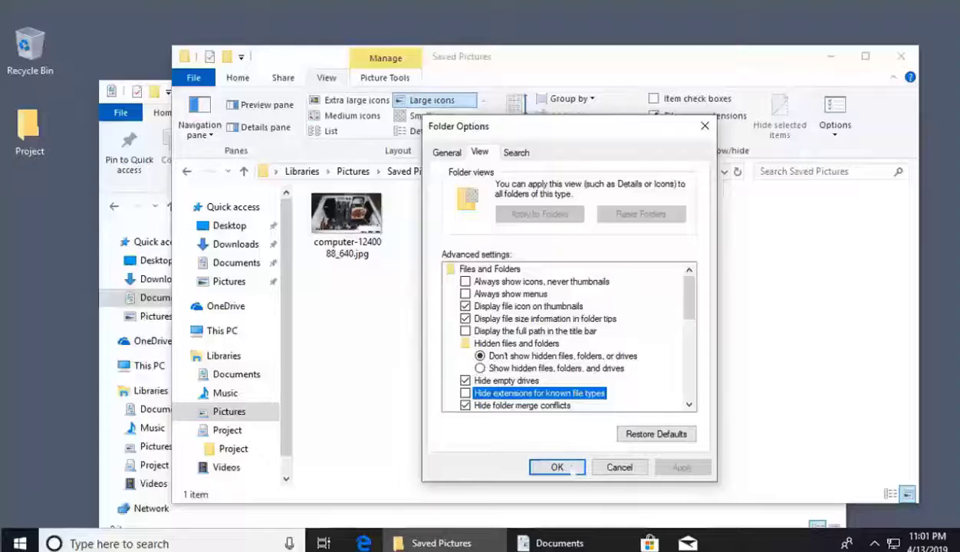
left_click(565, 467)
Create a new text document named SECRET.txt in Saved Pictures
right_click(457, 256)
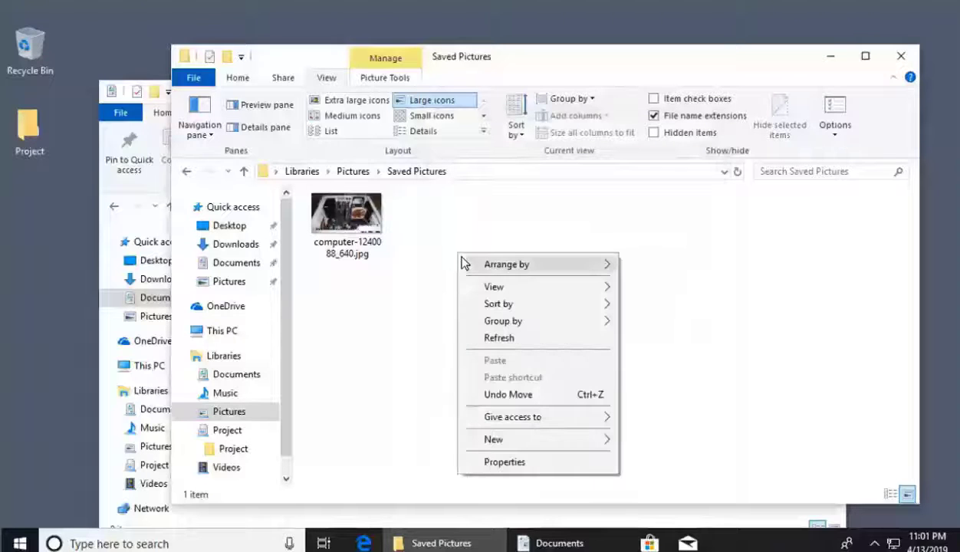
left_click(548, 447)
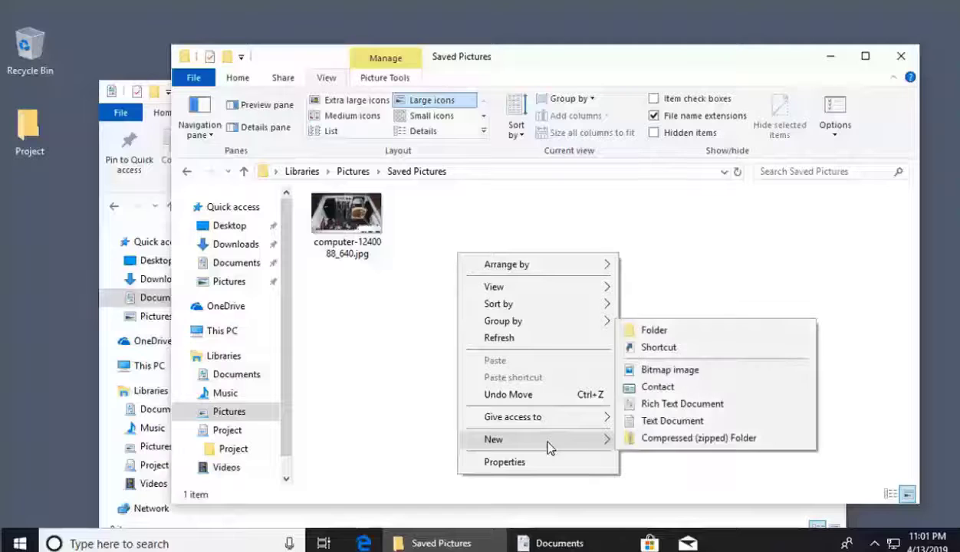
left_click(672, 420)
type("SECRET.txt")
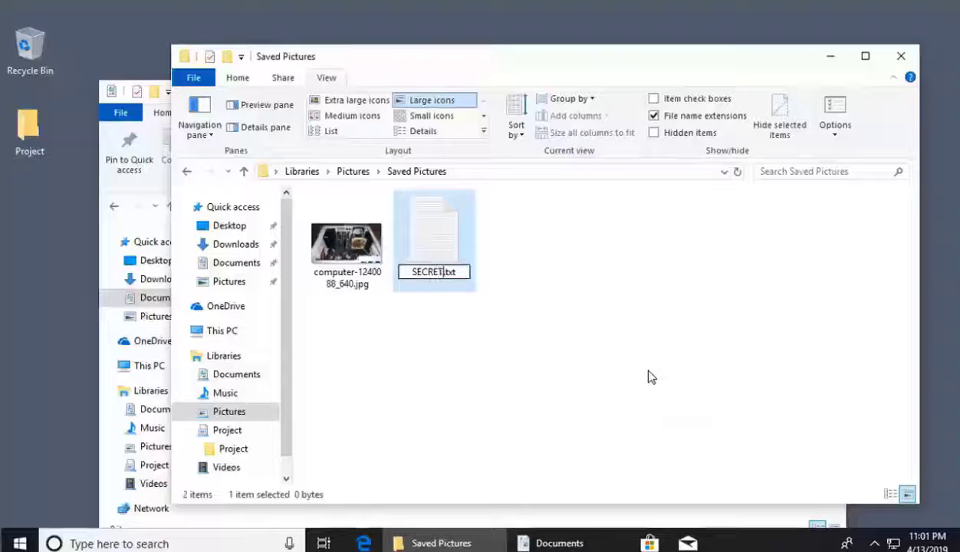
key("Return")
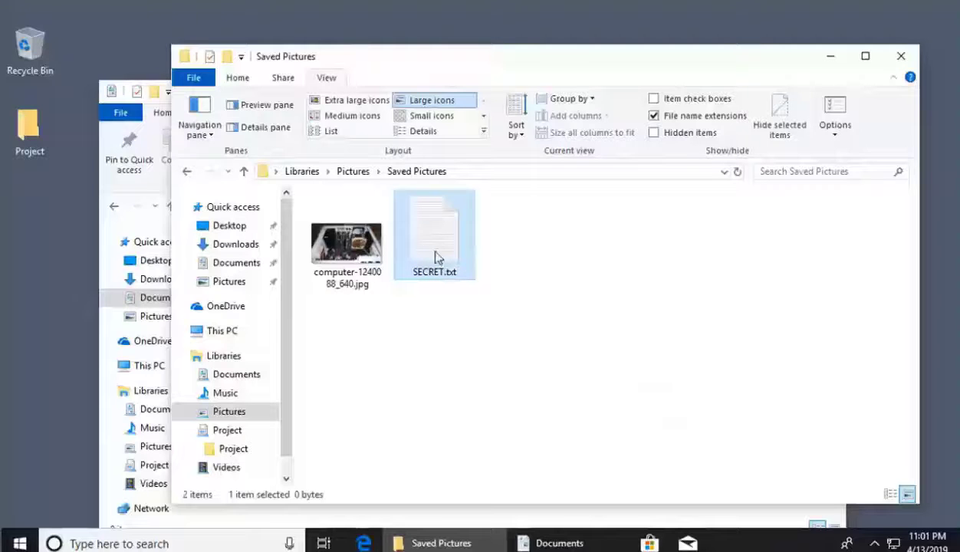
Set the Hidden attribute on SECRET.txt in its Properties
right_click(421, 230)
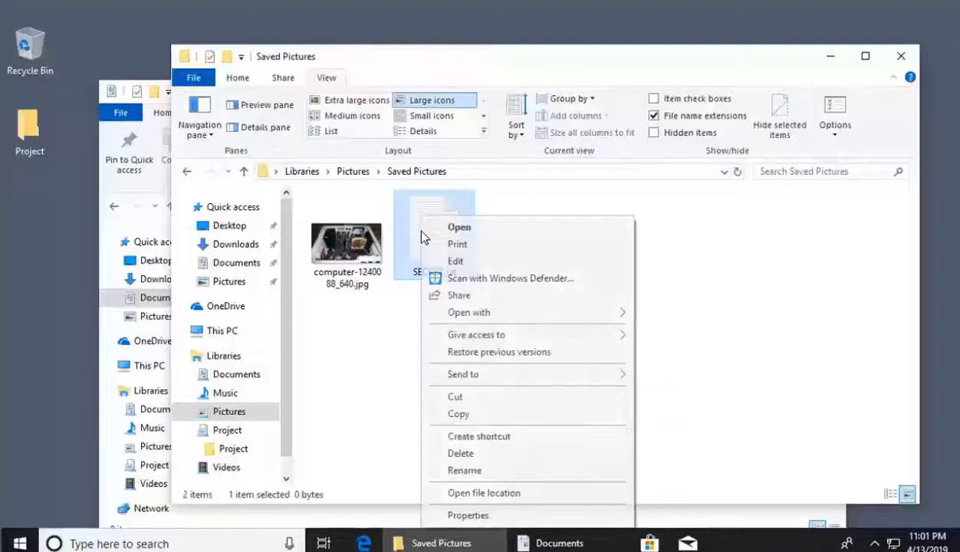
left_click(511, 515)
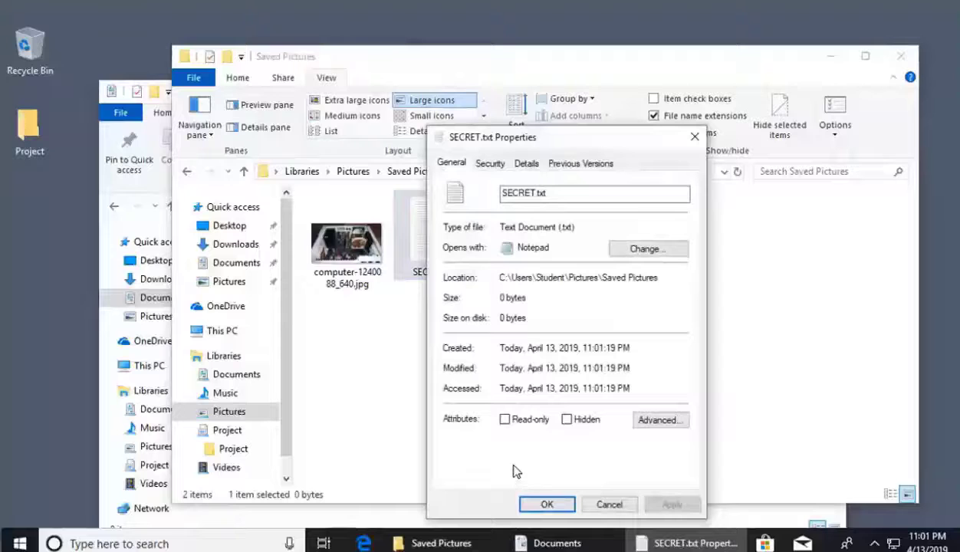
left_click(576, 426)
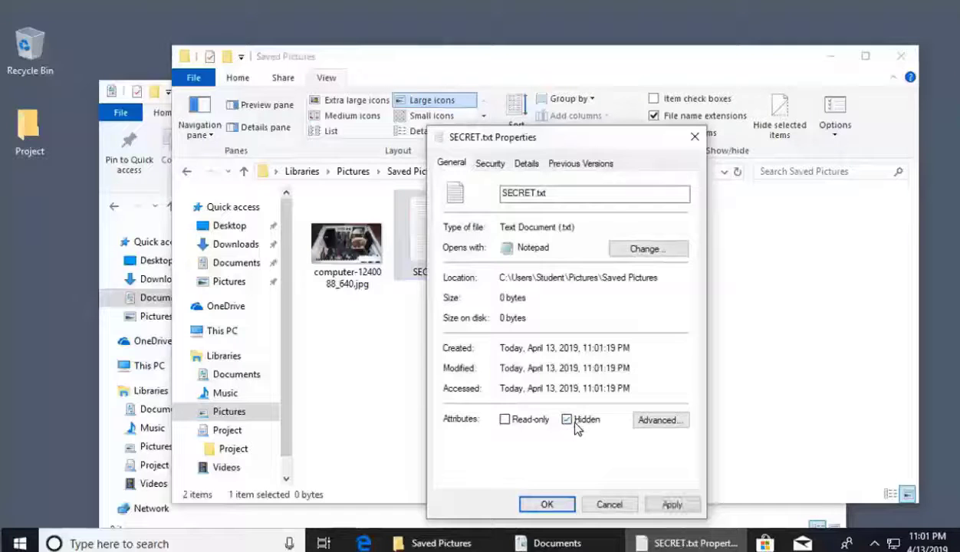
left_click(676, 508)
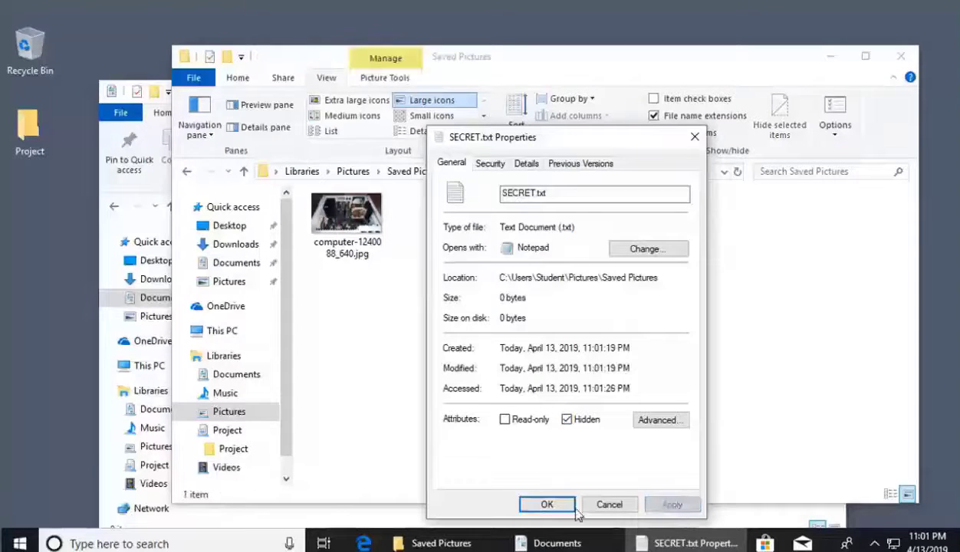
left_click(548, 507)
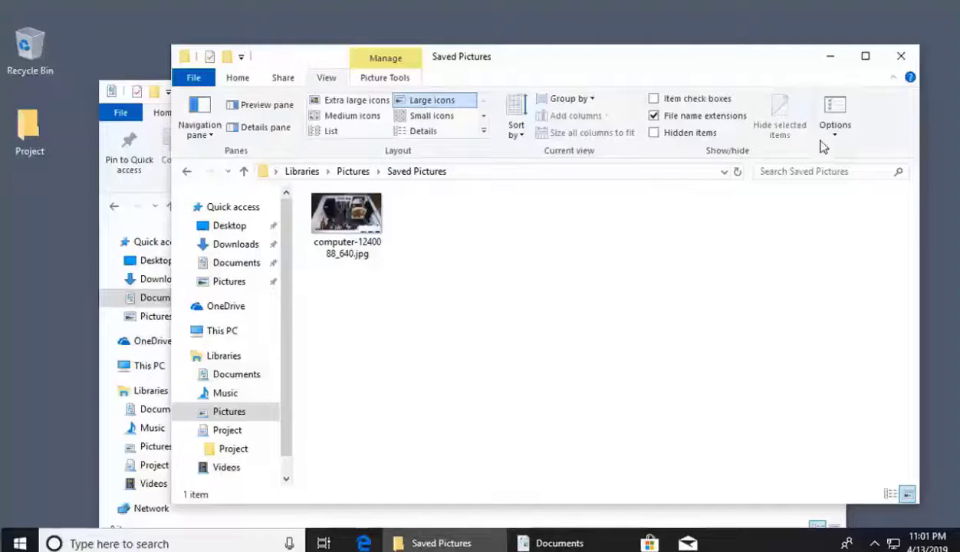
In Folder Options, turn on 'Show hidden files, folders, and drives' so SECRET.txt appears in Saved Pictures
left_click(833, 111)
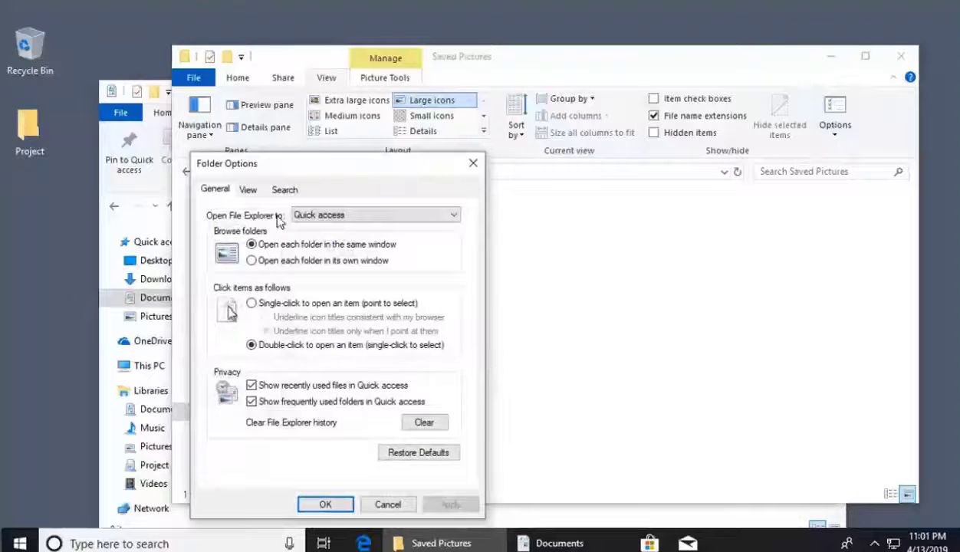
left_click(248, 190)
left_click_drag(291, 165, 656, 136)
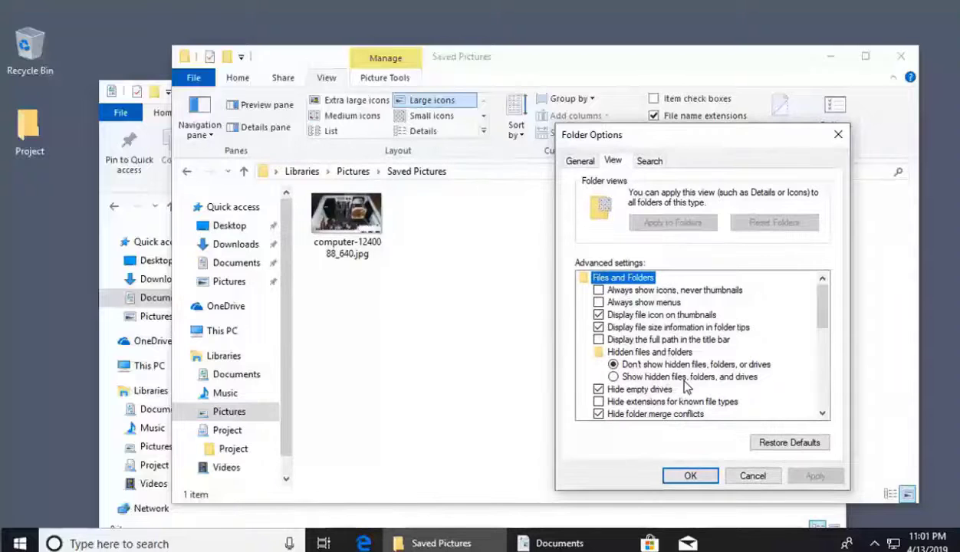
left_click(614, 376)
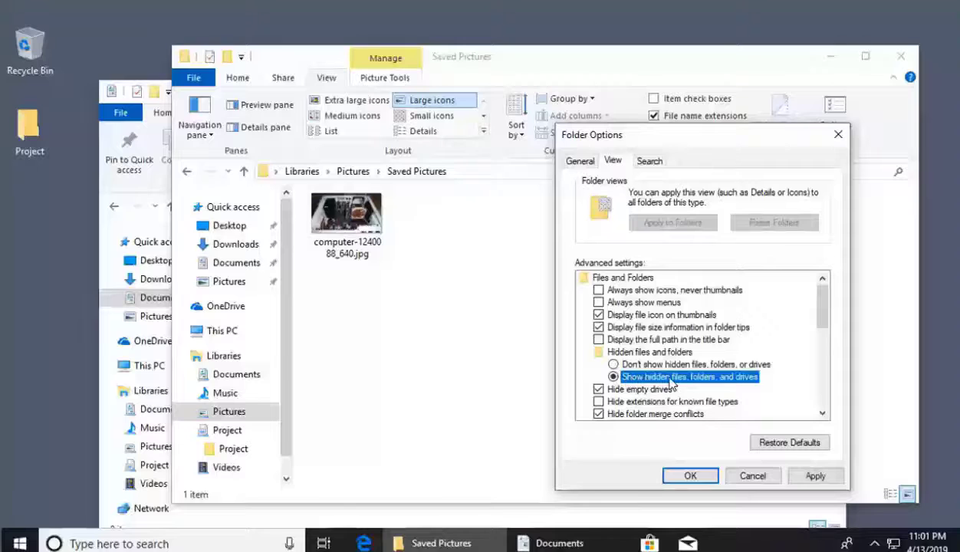
left_click(815, 475)
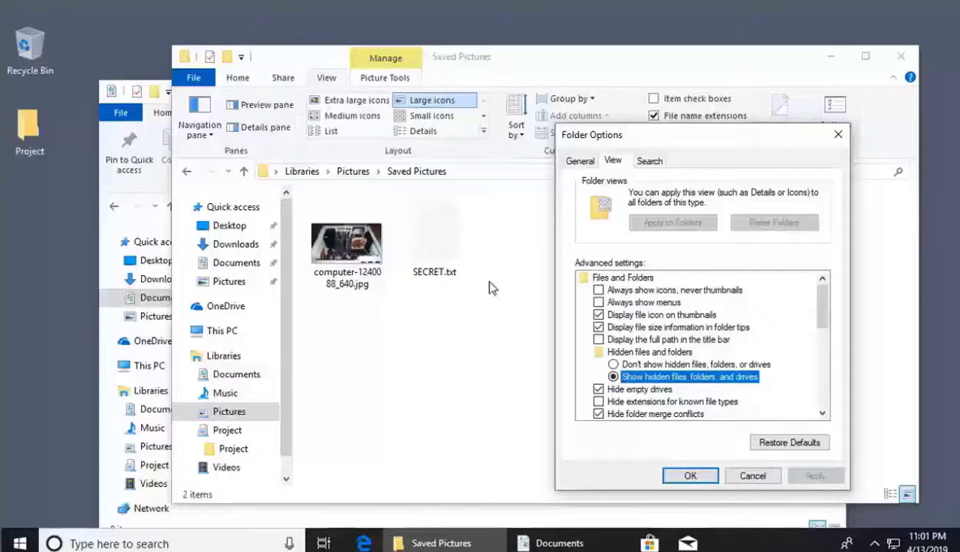
left_click(690, 475)
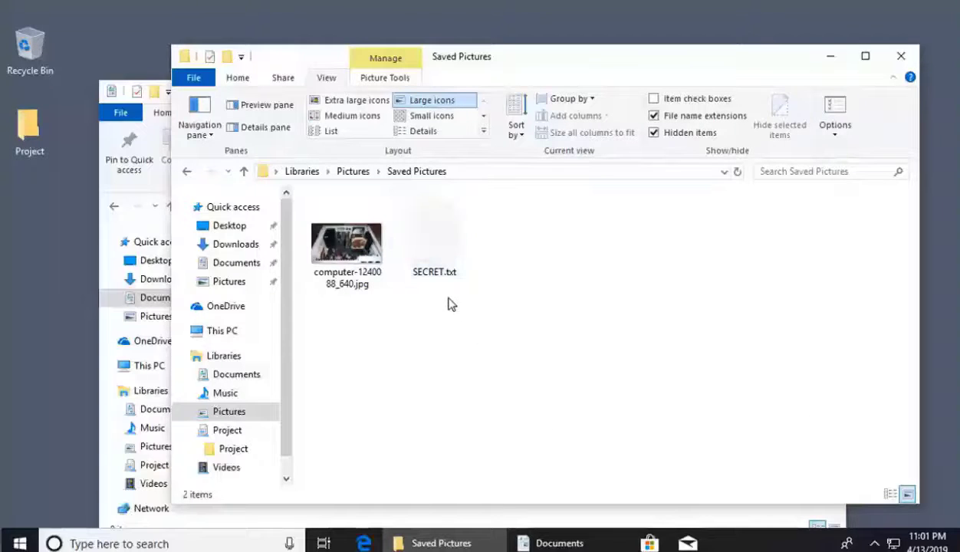